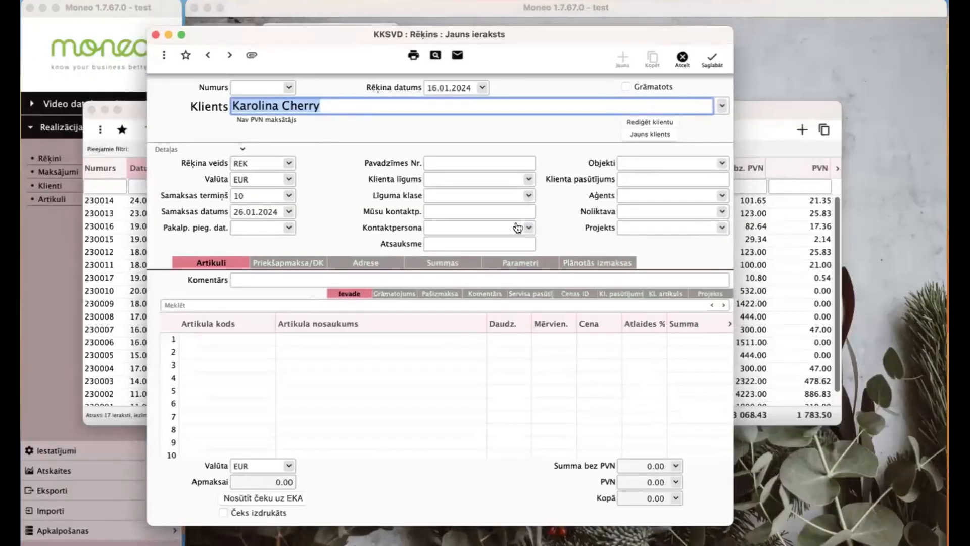
- Check the invoice's address details and its AT delivery country
left_click(358, 265)
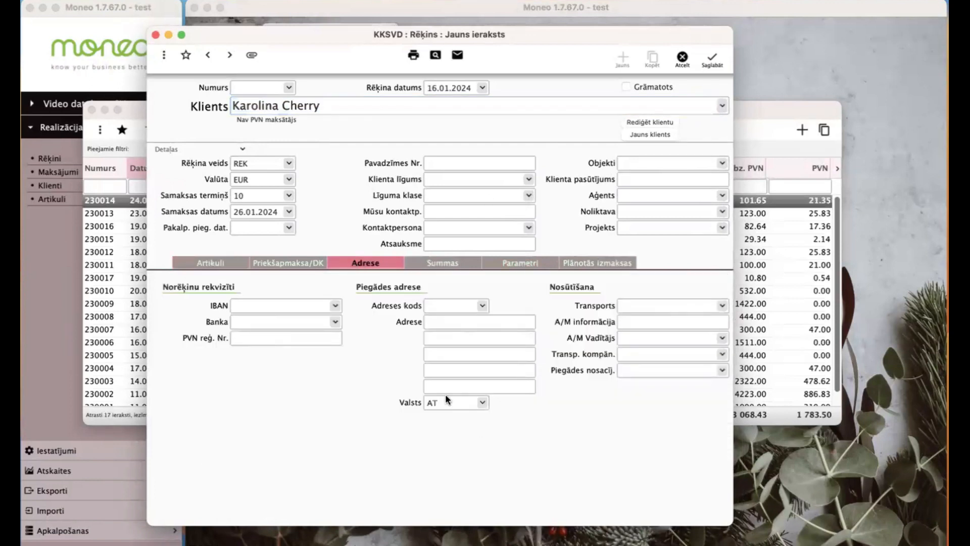
- Add line Koka izstrādājums "Rotaļlieta", 1 GAB at 100, giving 20.00 VAT and 120.00 total
left_click(211, 263)
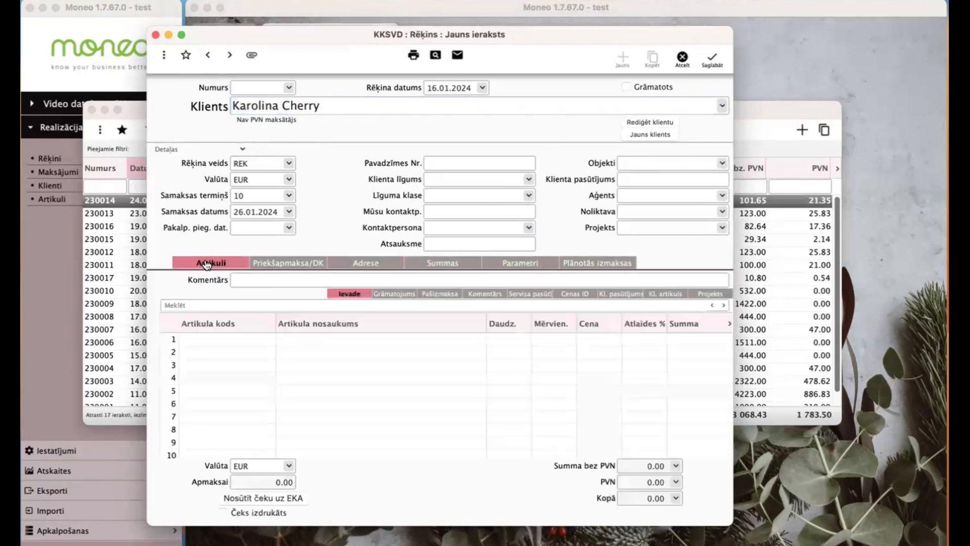
left_click(479, 339)
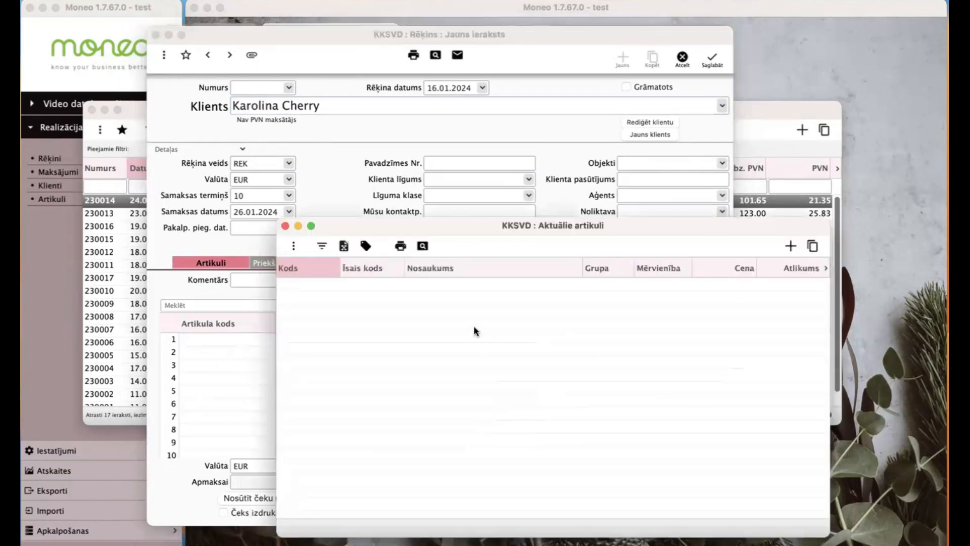
left_click(285, 226)
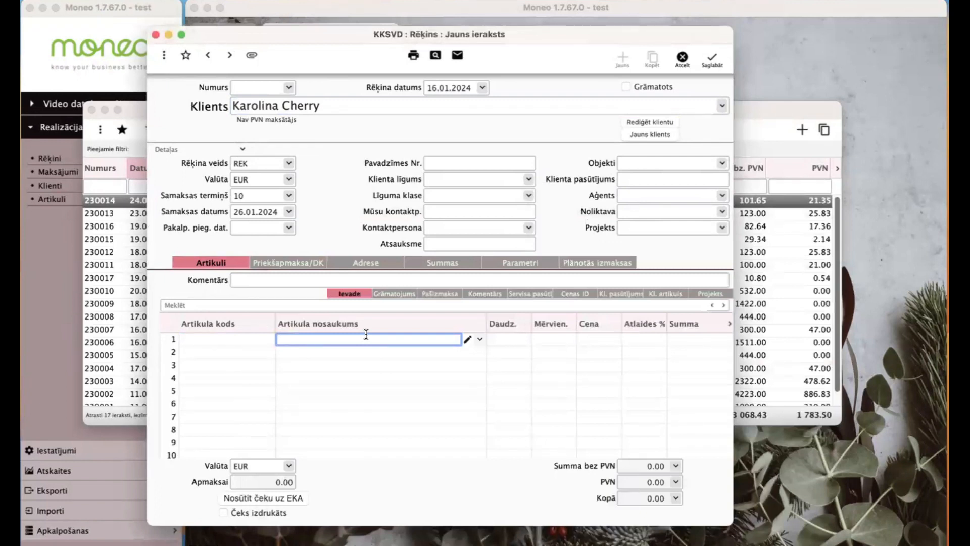
type("Koka izstrādājums \"Rotaļlieta\"")
key("Tab")
key("Tab")
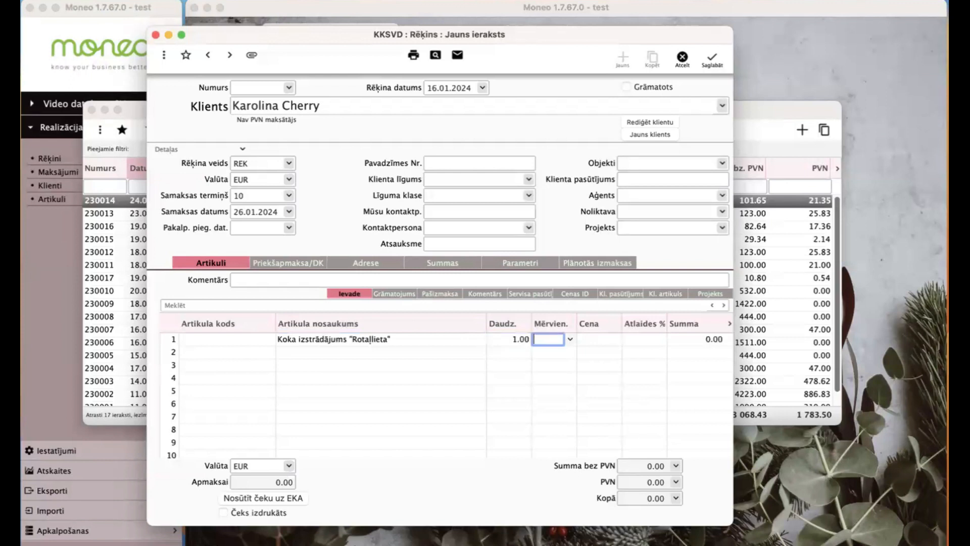
type("ga")
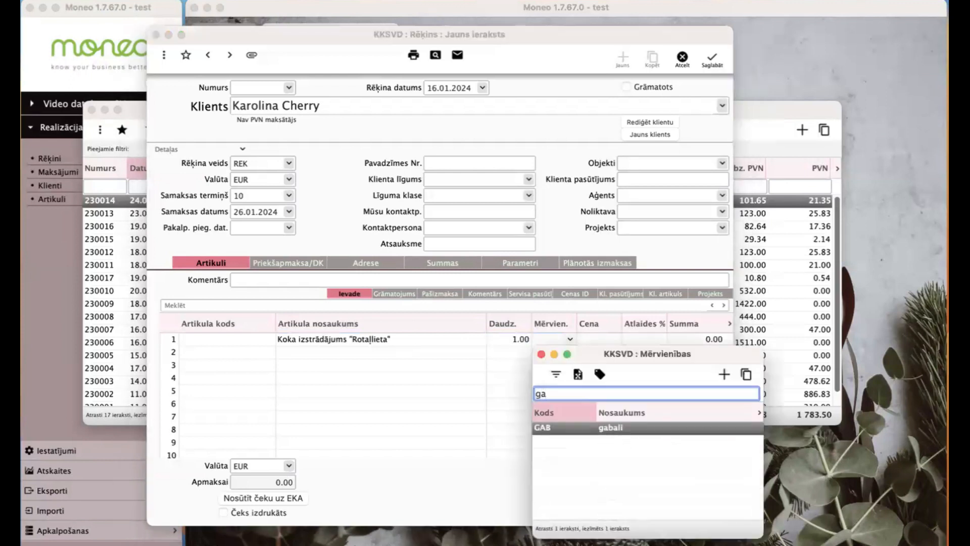
key("Return")
type("100")
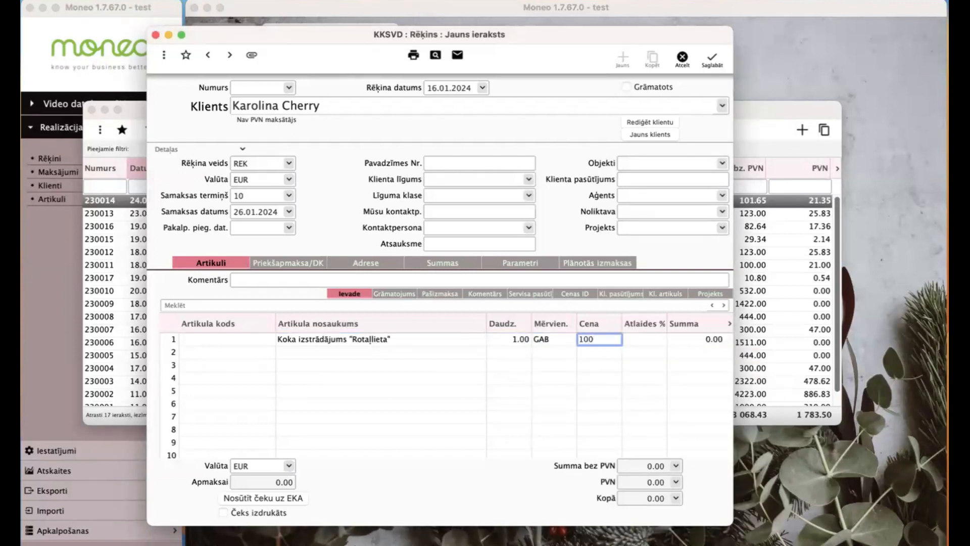
key("Tab")
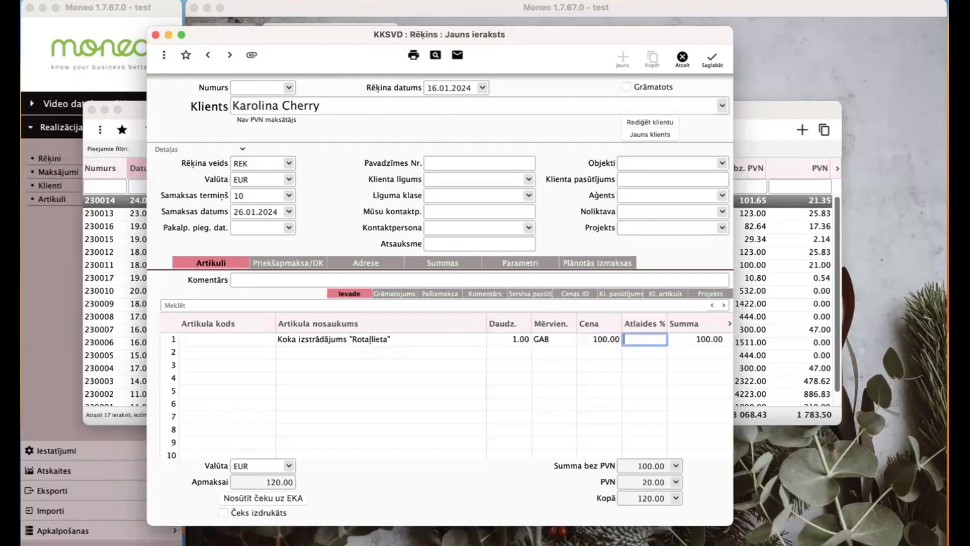
left_click(663, 483)
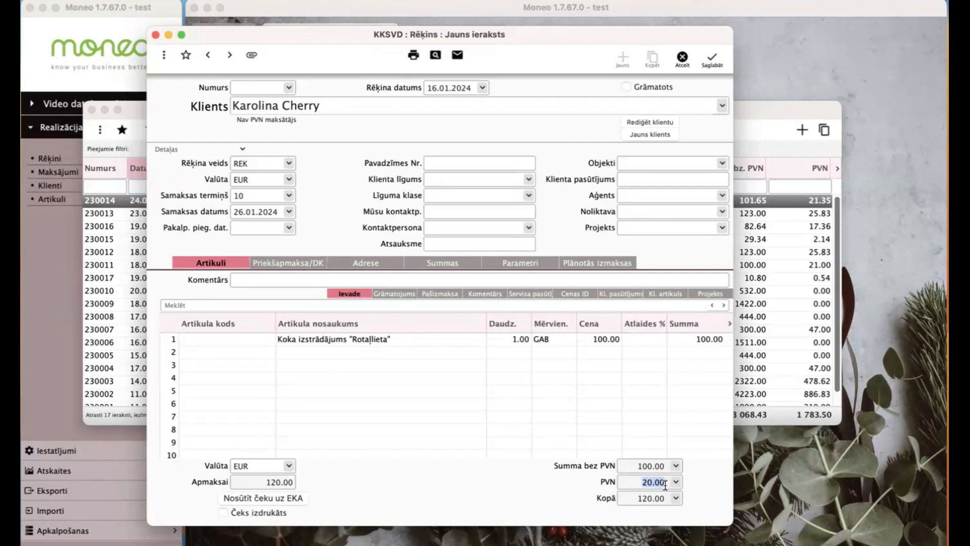
- Review the line's OSS_ATGS VAT code (20%, credit 57223, revenue 6110) and mark the invoice posted
left_click(400, 298)
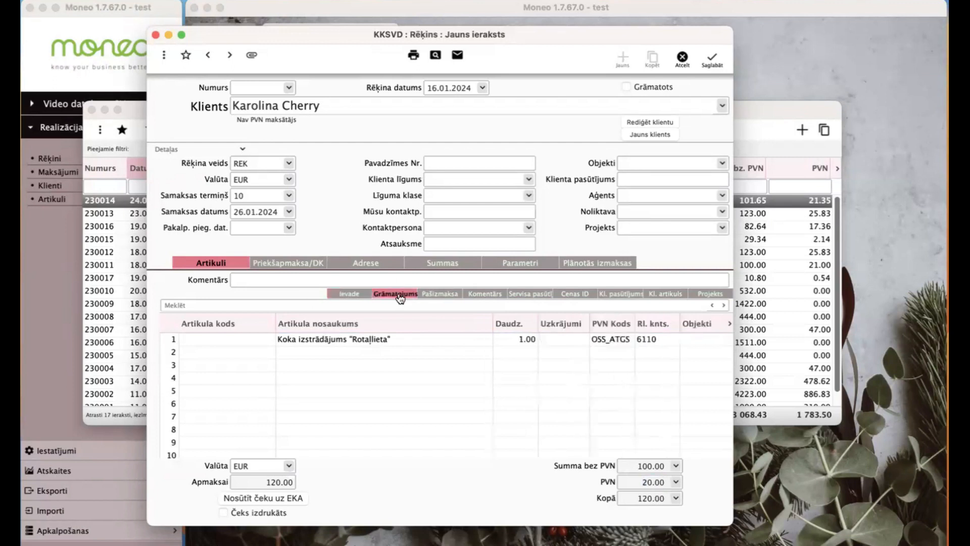
left_click(599, 337)
key("shift+super+Return")
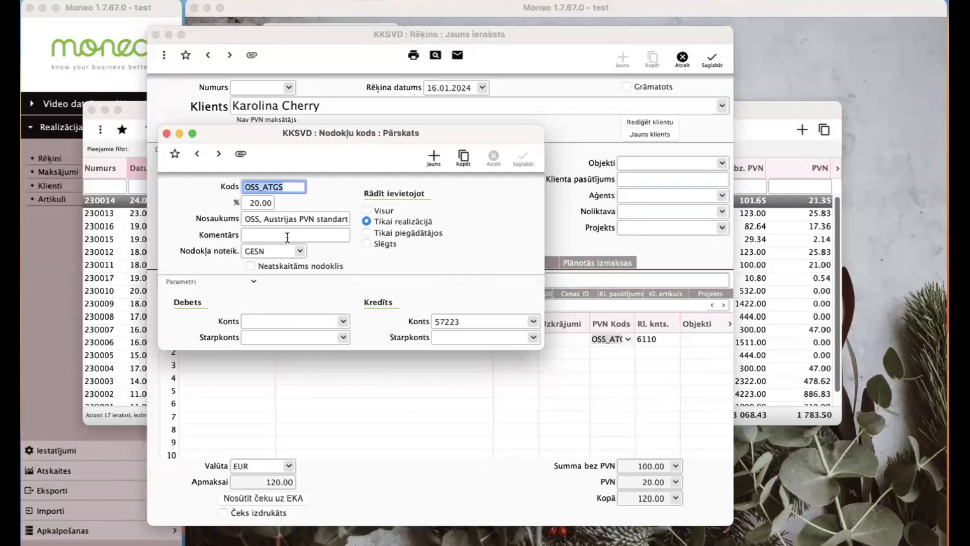
left_click(268, 252)
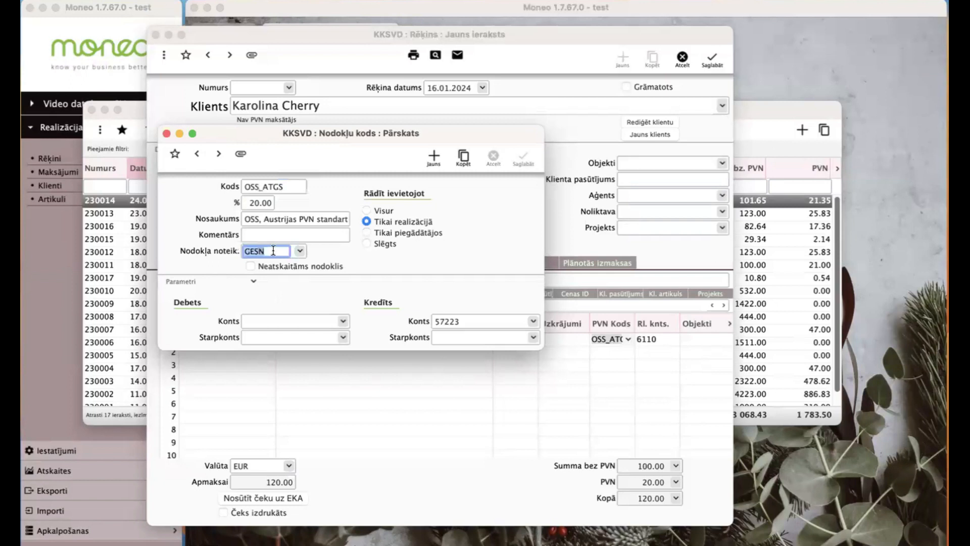
left_click(483, 321)
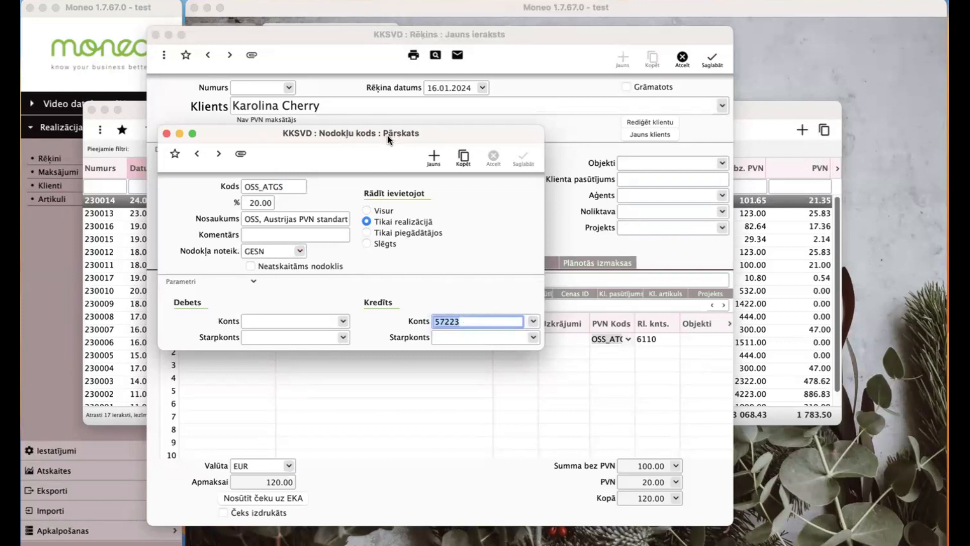
left_click(627, 87)
left_click(625, 87)
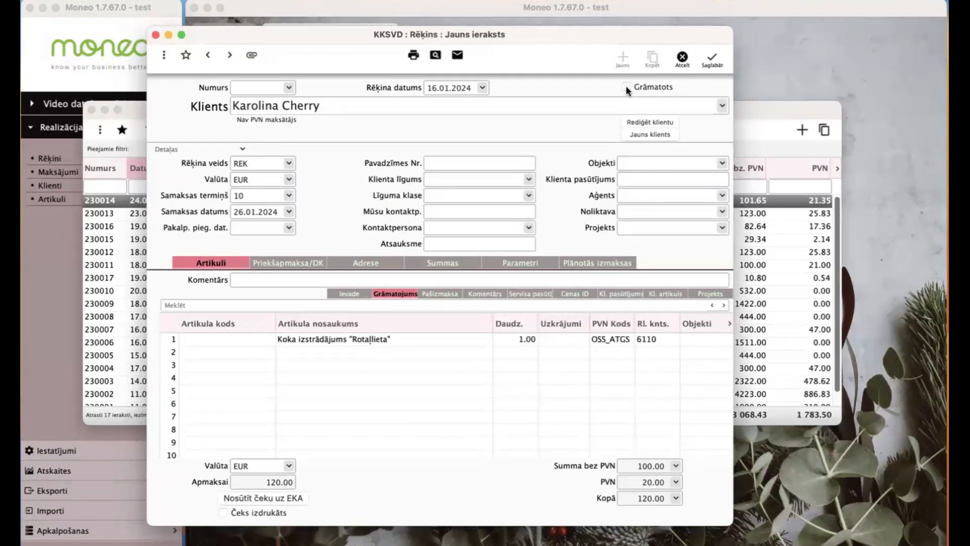
- Save invoice 240001 and review its ledger entry: debit 2310 120.00, credit 6110 100.00 and 57223 20.00
left_click(708, 59)
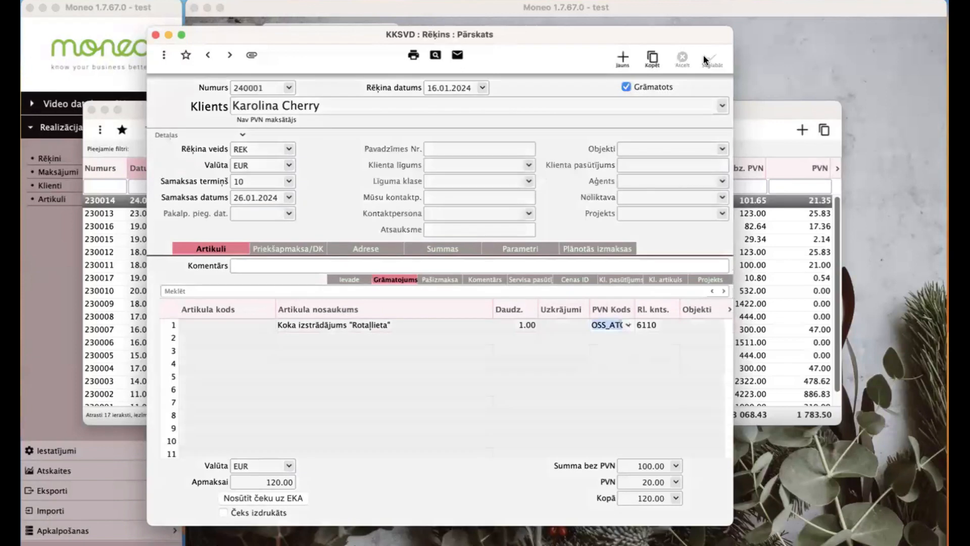
left_click(164, 55)
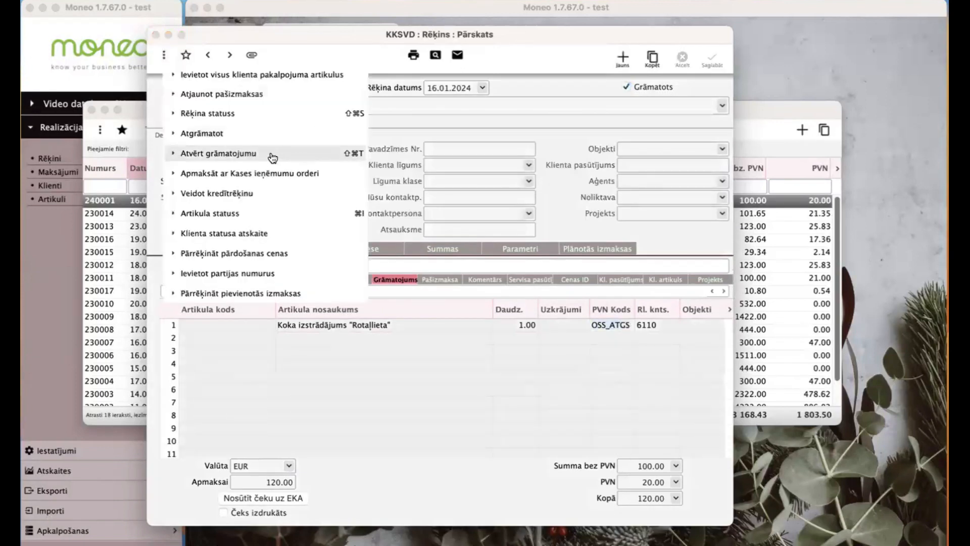
left_click(273, 154)
left_click_drag(502, 153, 372, 139)
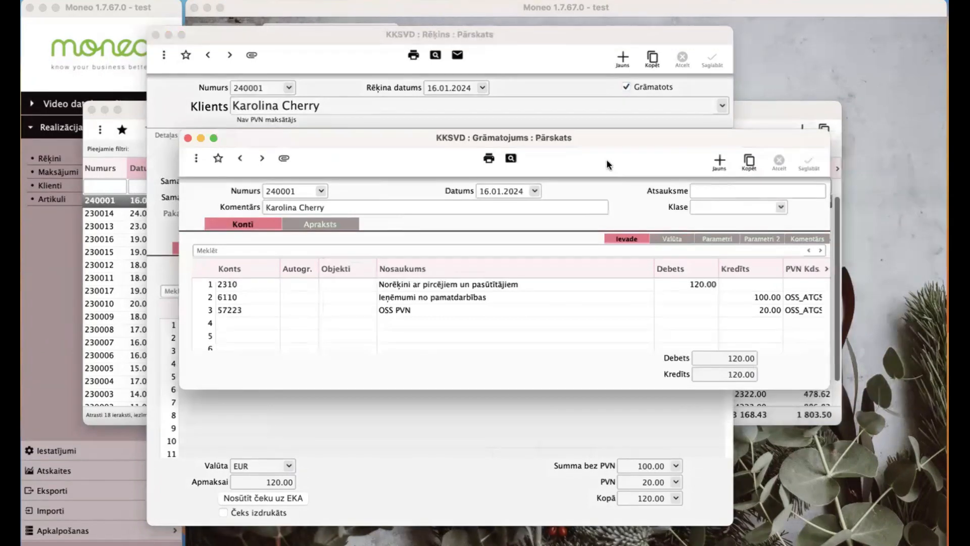
left_click(669, 37)
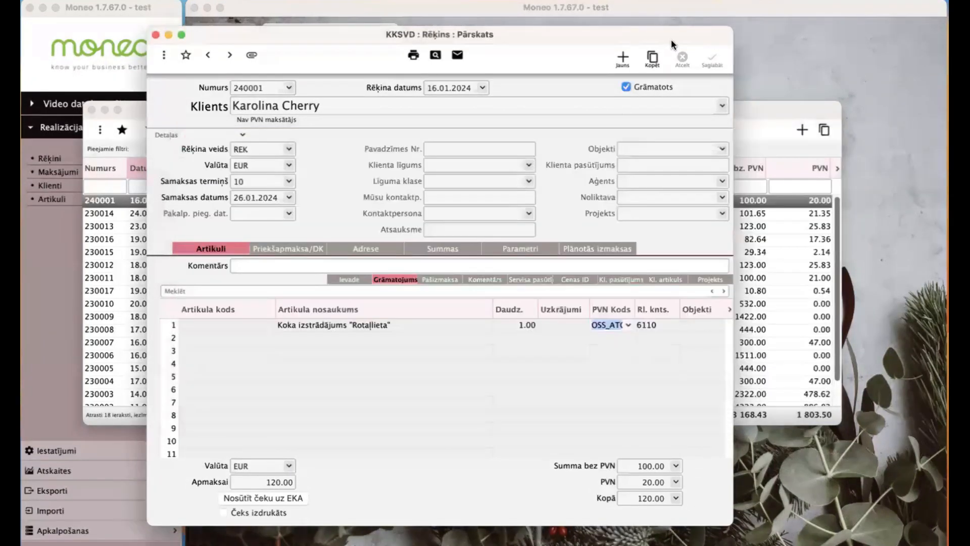
- Copy the invoice and assign a new Belgian (BE) client marked as not a VAT payer
left_click(652, 60)
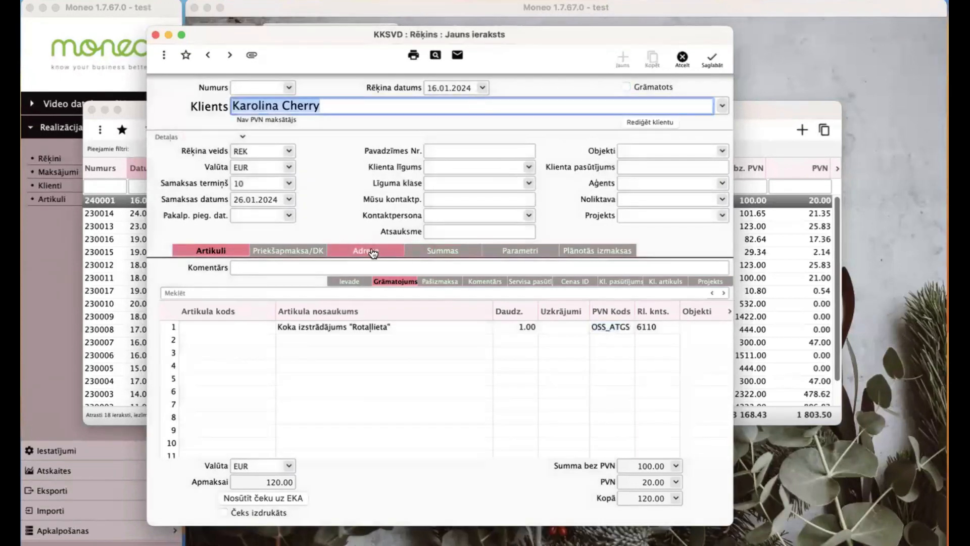
key("super+Return")
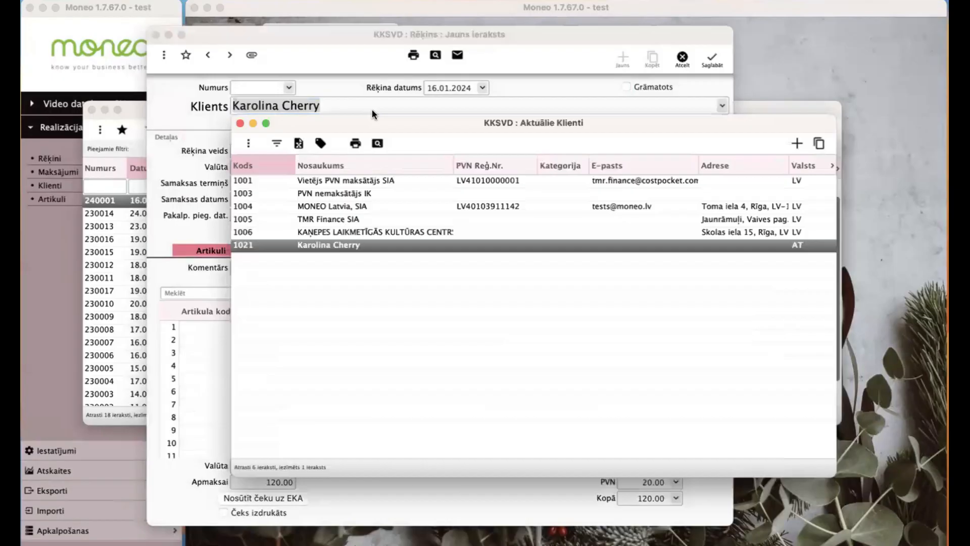
key("super+n")
key("Tab")
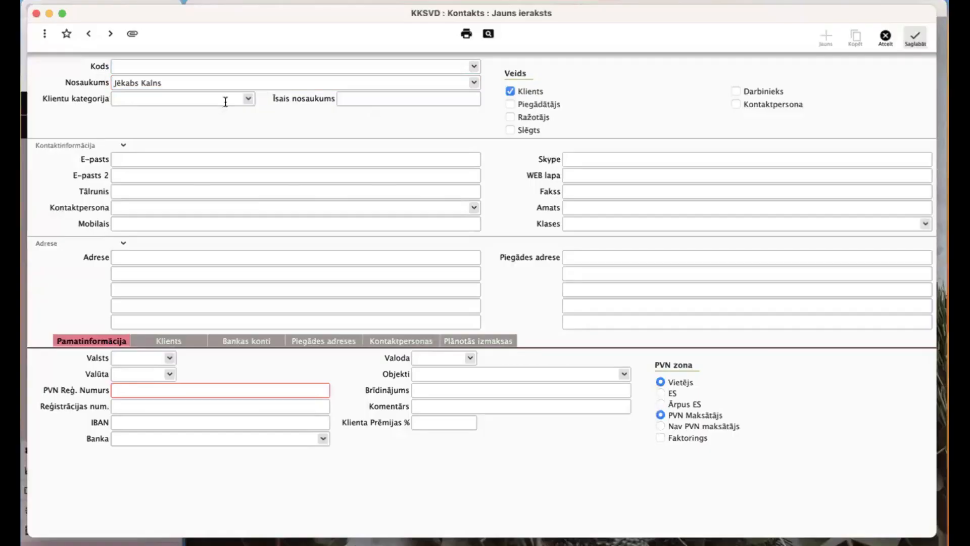
left_click(156, 358)
type("bel")
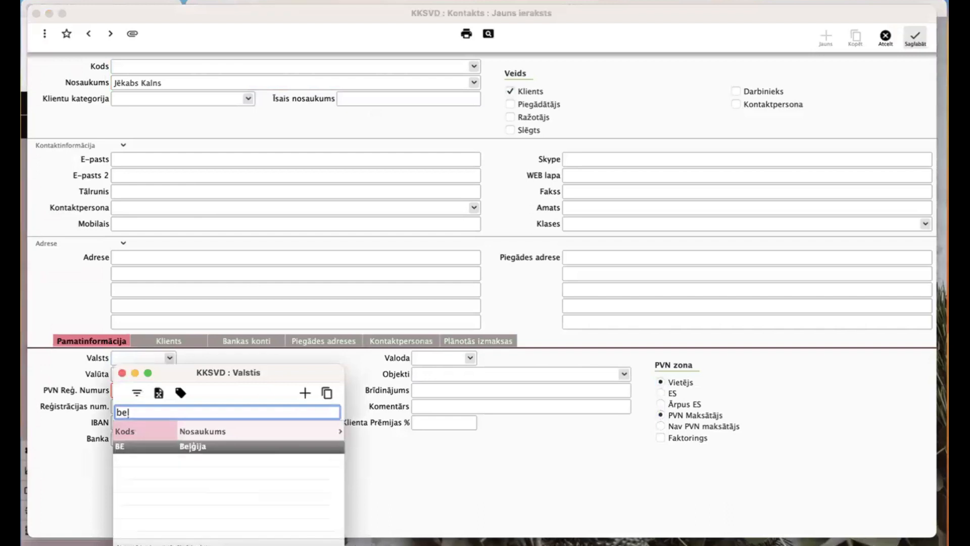
key("Return")
left_click(719, 424)
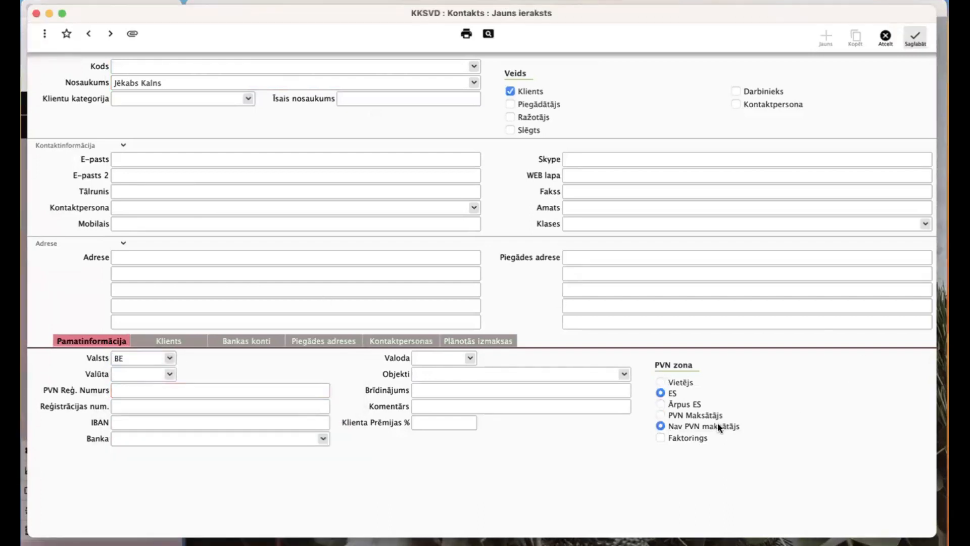
key("super+s")
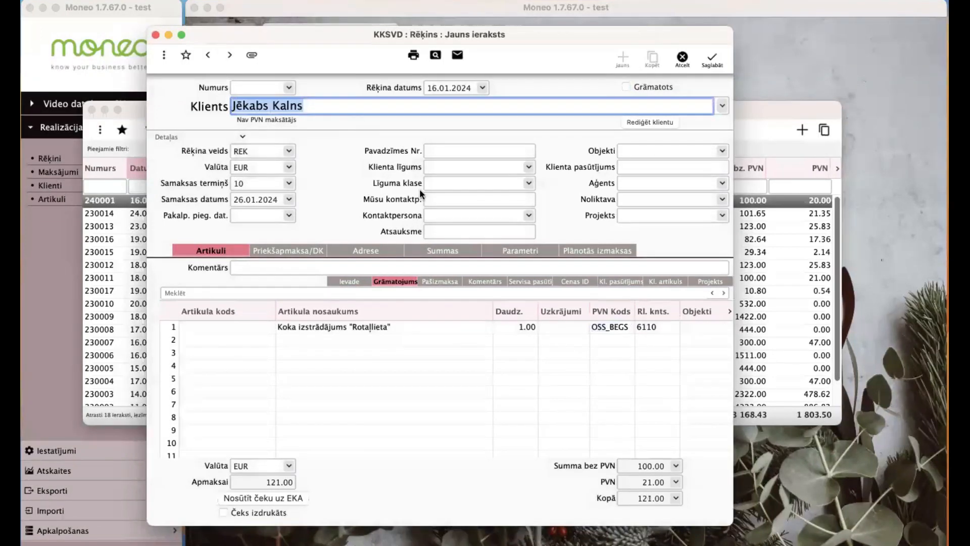
- Confirm the delivery country and 21.00 VAT, then post and save invoice 240002
left_click(367, 250)
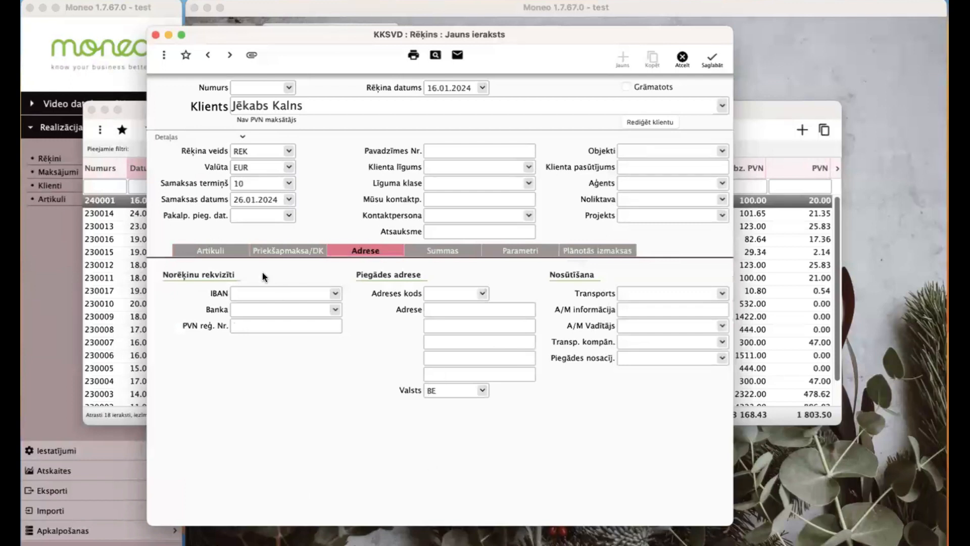
left_click(236, 251)
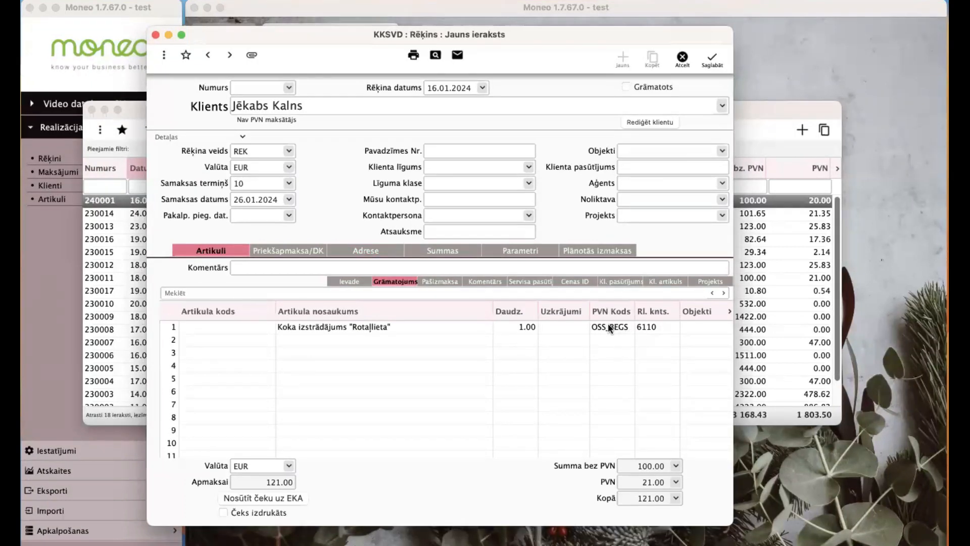
left_click(642, 482)
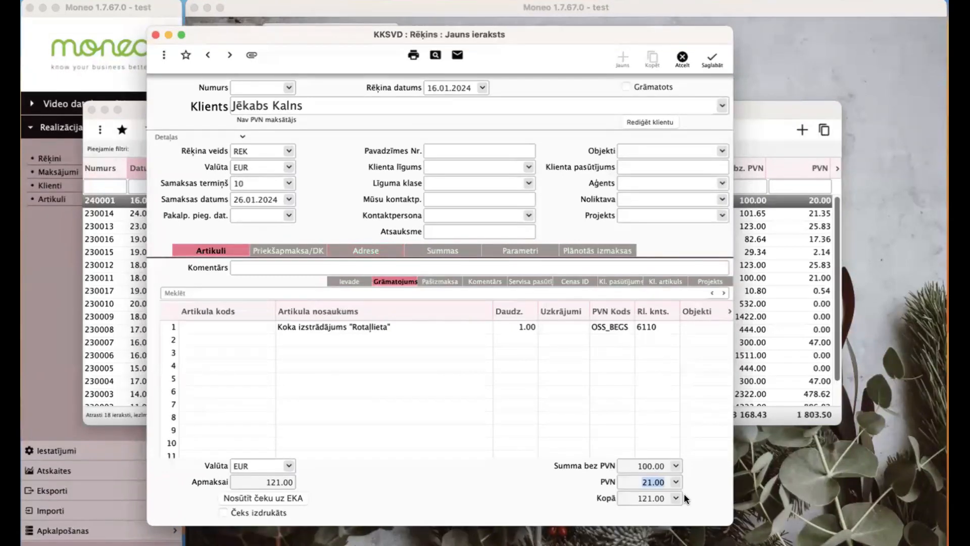
left_click(632, 86)
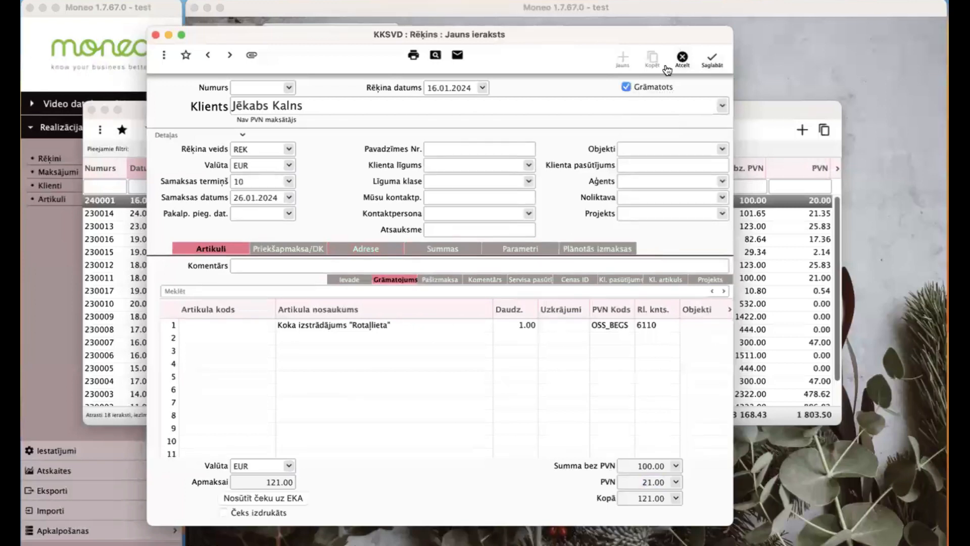
left_click(711, 56)
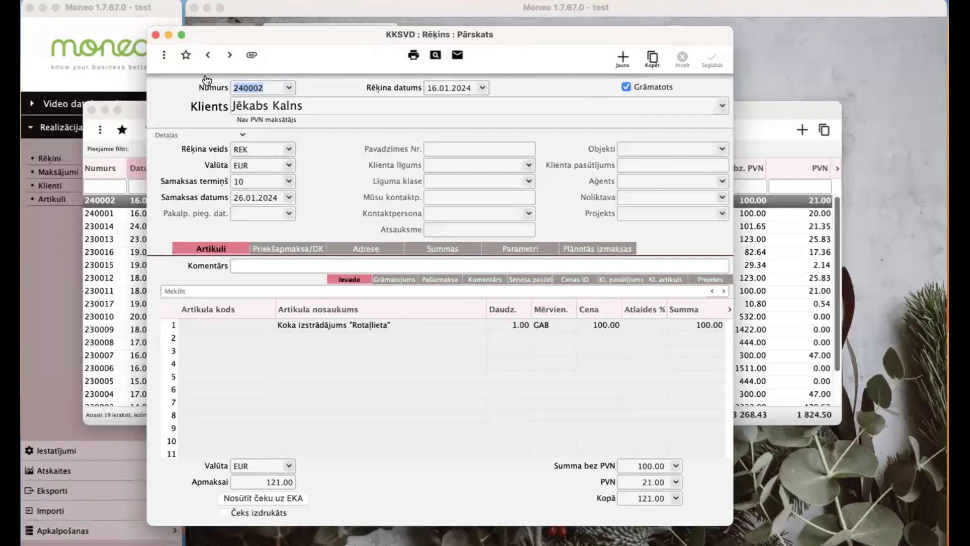
left_click(164, 55)
left_click(225, 155)
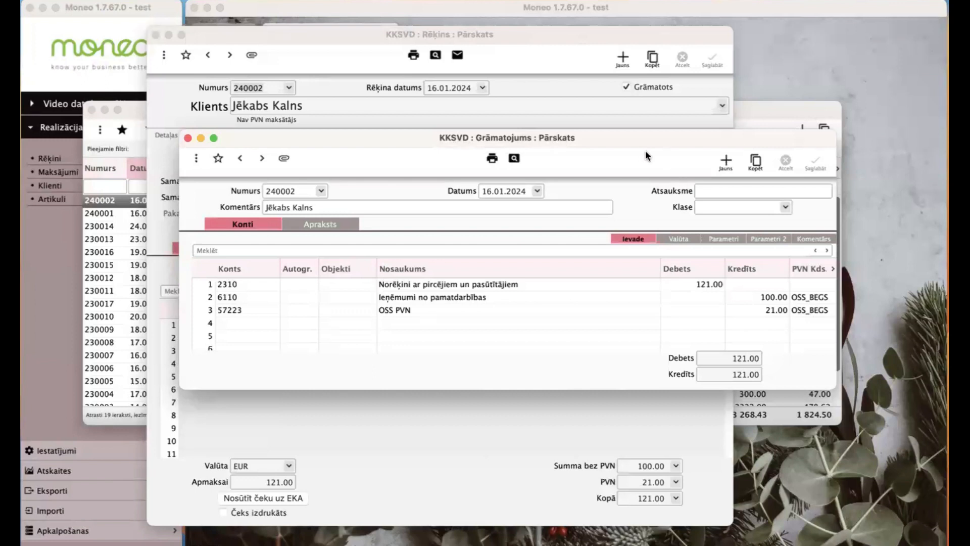
key("Escape")
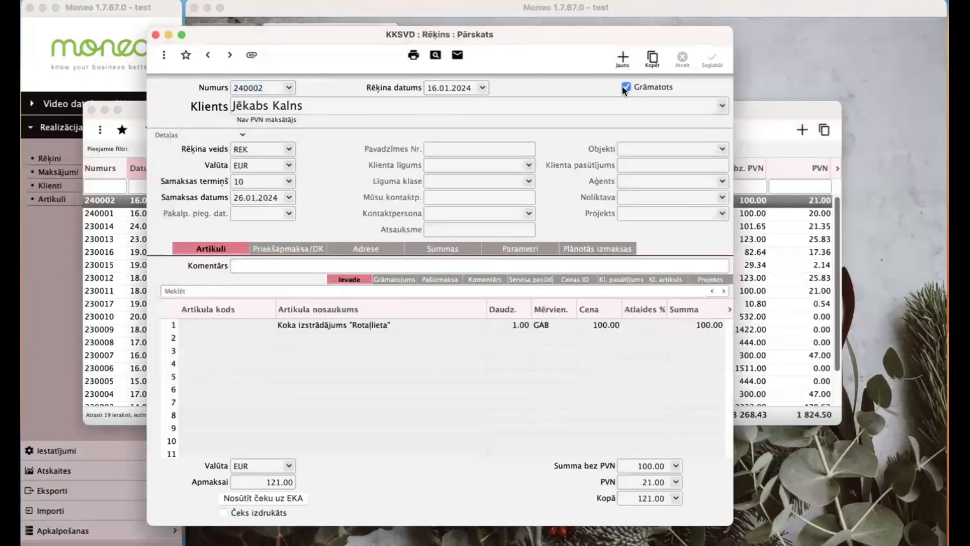
- Start a new invoice and create a new client, entering the contact's full name
left_click(623, 58)
left_click(400, 101)
key("super+Return")
key("super+n")
key("Tab")
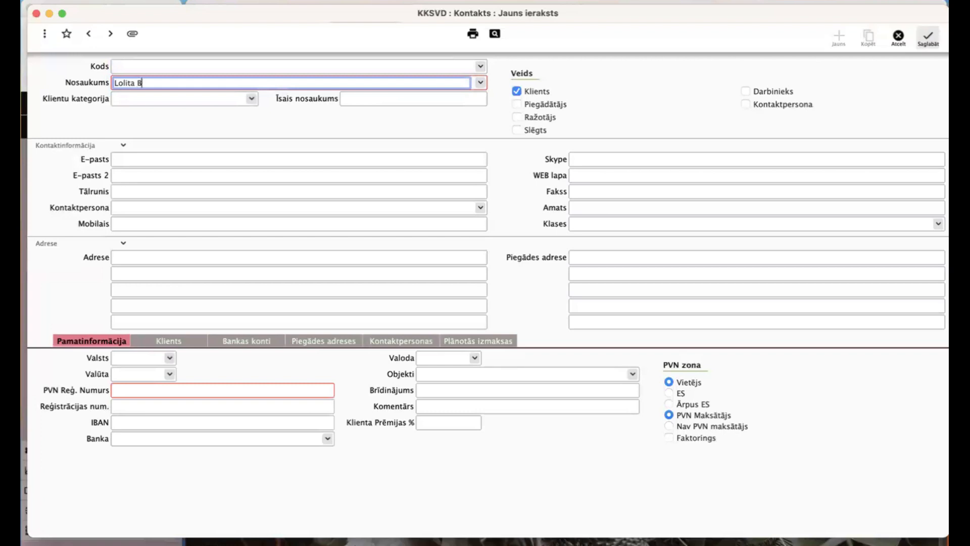
- Set the client's country to Czechia (CZ), mark it not a VAT payer, and save
left_click(141, 358)
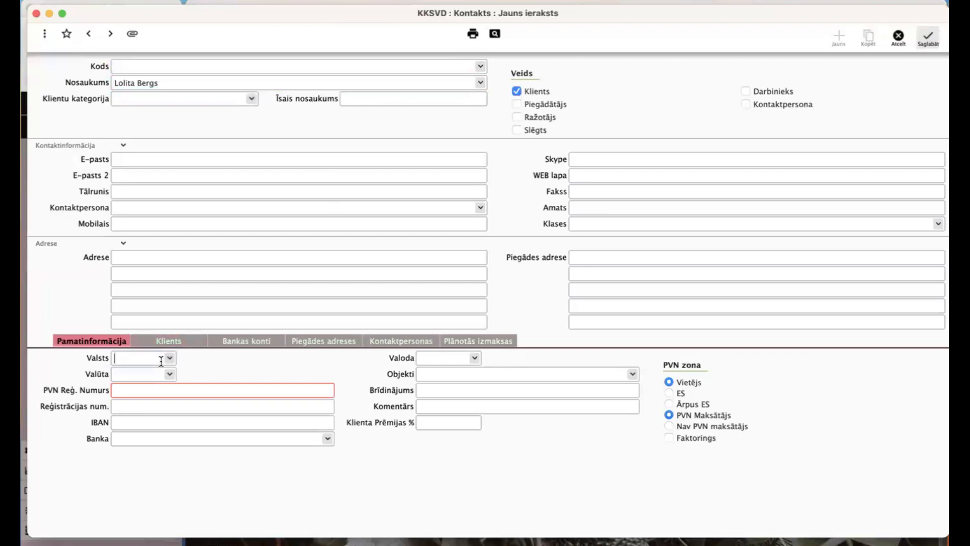
left_click(169, 358)
type("cz")
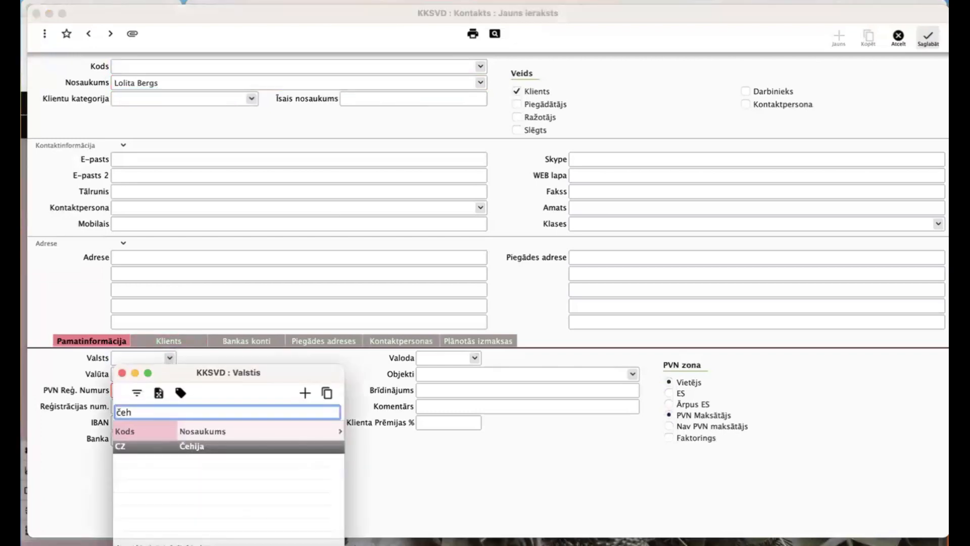
key("Return")
left_click(747, 427)
left_click(928, 38)
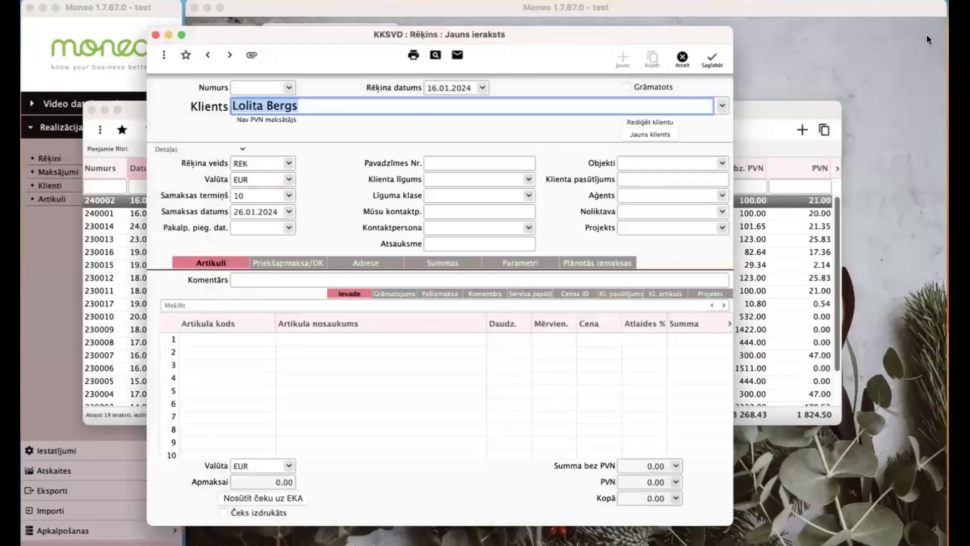
- Enter line 'Eglīšu rotājumi, koka', 12 GAB at 10.00 (120.00 total), then check the Adrese tab
left_click(355, 339)
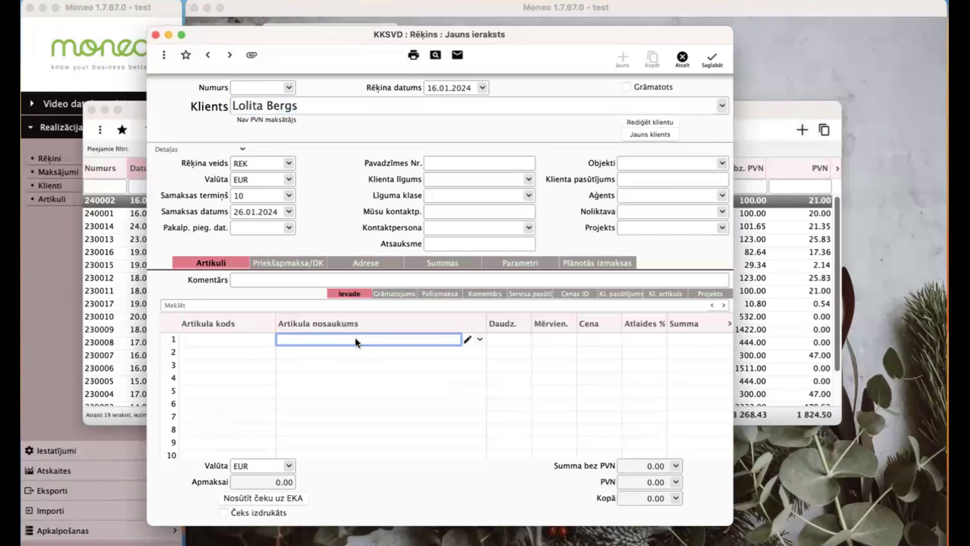
type("Eglīšu rotājumi, koka")
key("Tab")
type("12")
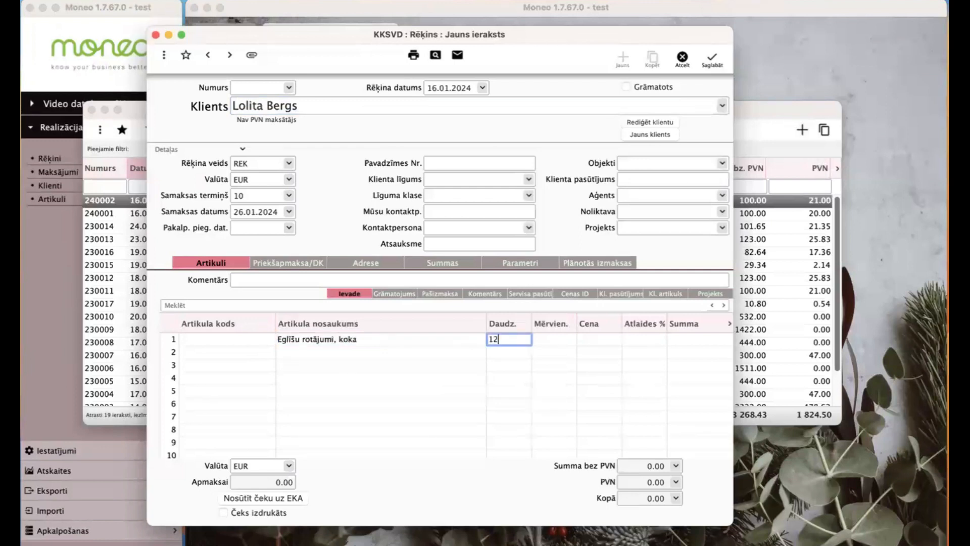
key("Tab")
type("gab")
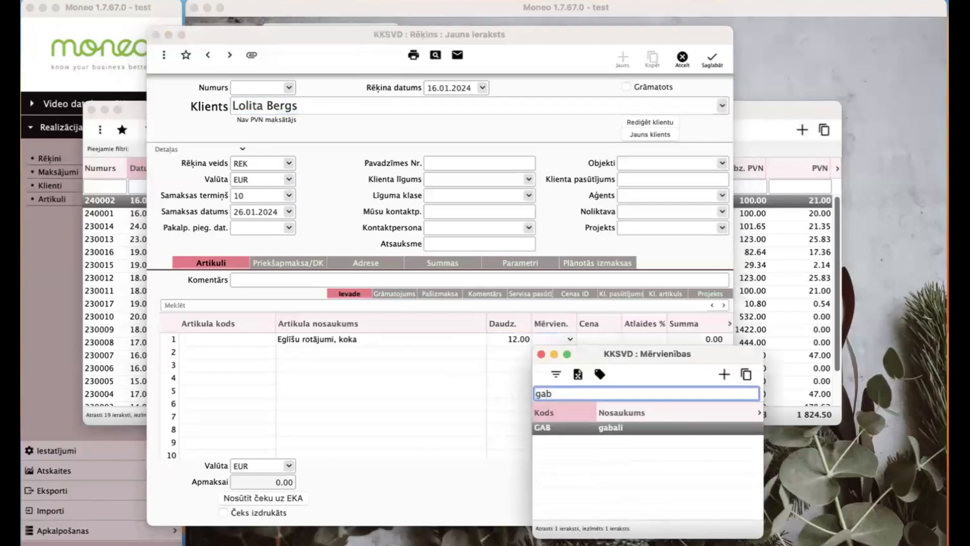
key("Return")
type("10")
key("Tab")
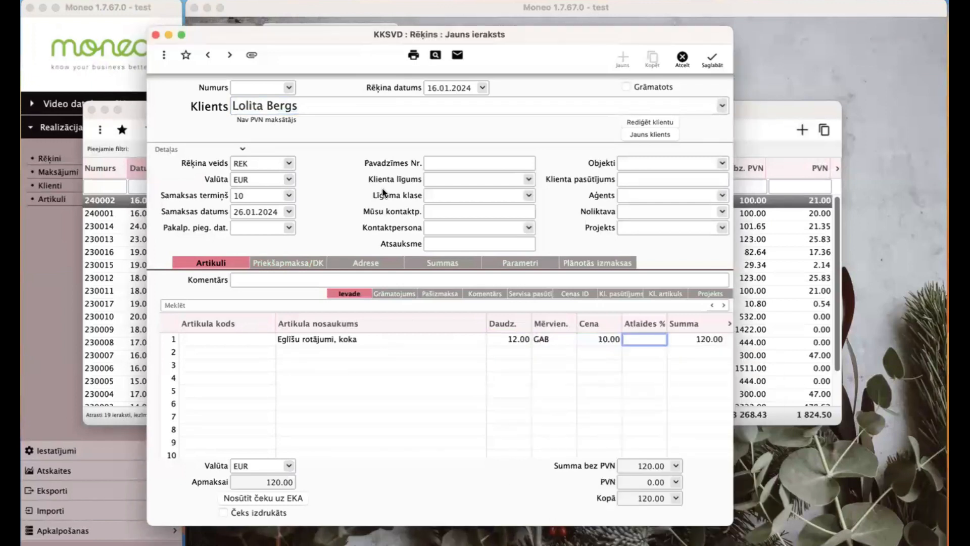
left_click(356, 268)
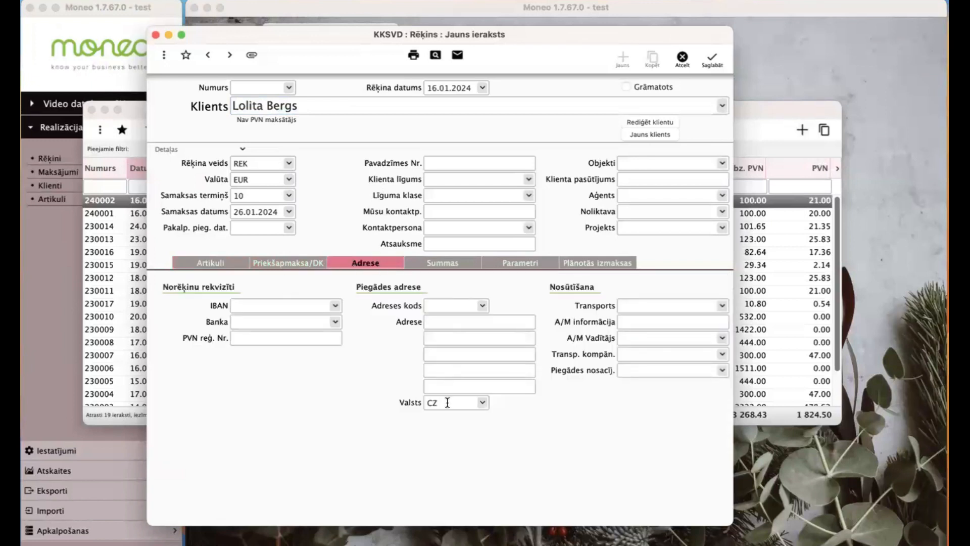
left_click(217, 268)
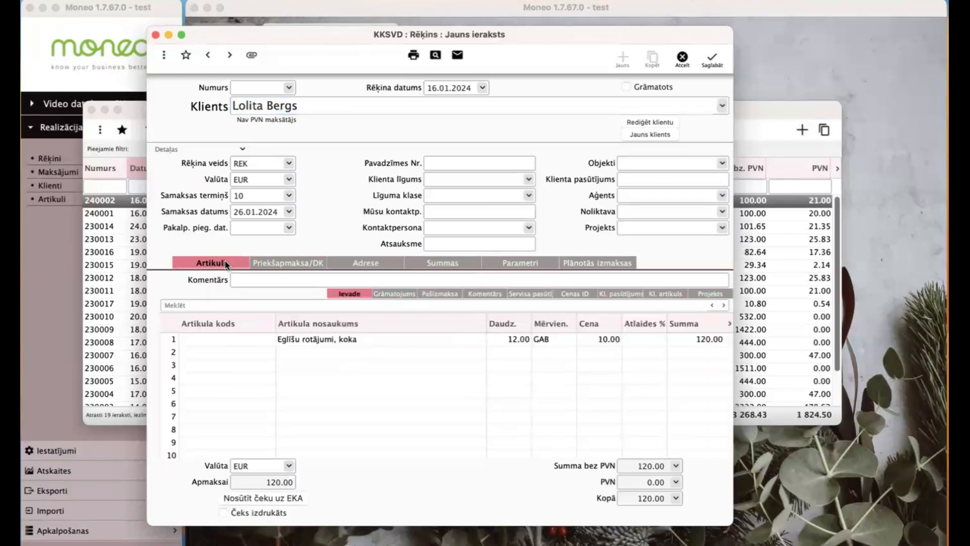
- Make VAT code OSS_CZGS available for sales only (Tikai realizācijā) and save it
left_click(402, 294)
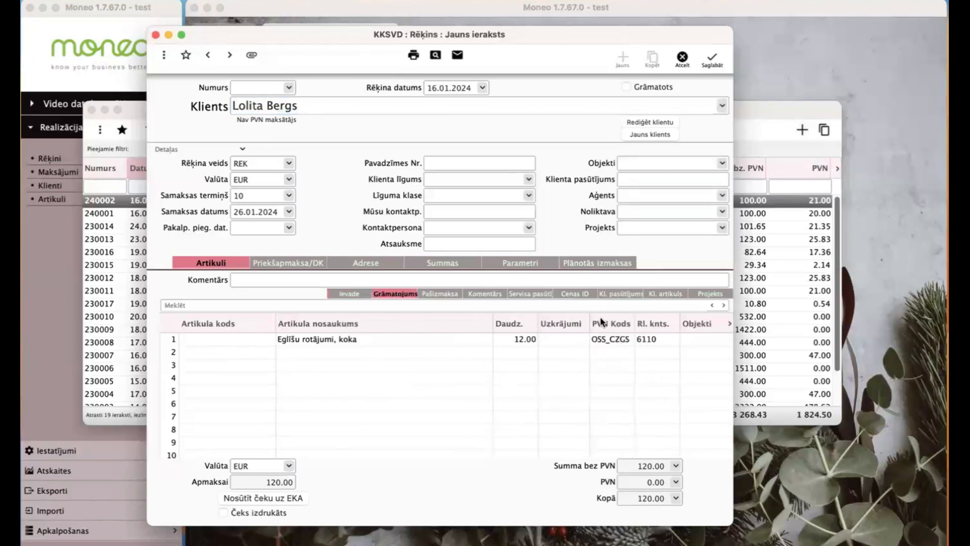
double_click(600, 339)
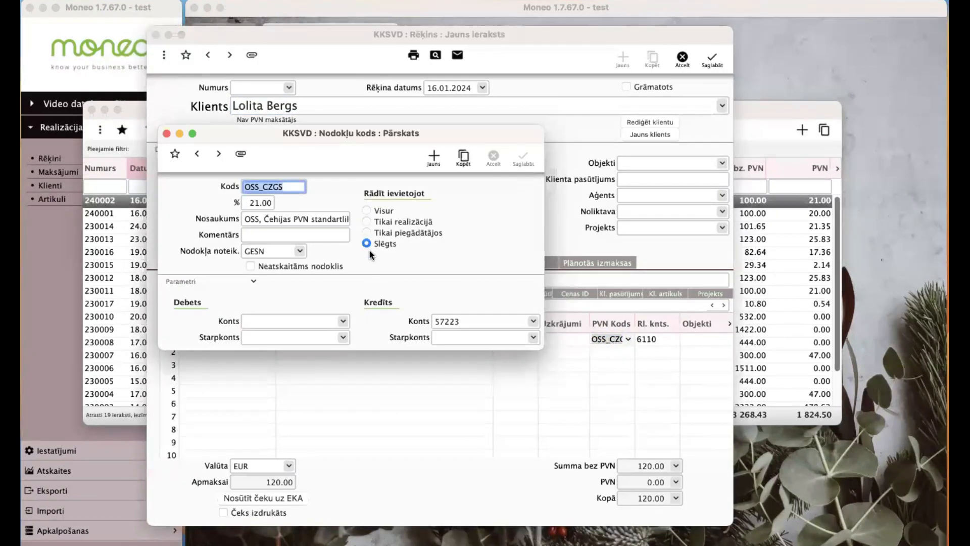
left_click(366, 221)
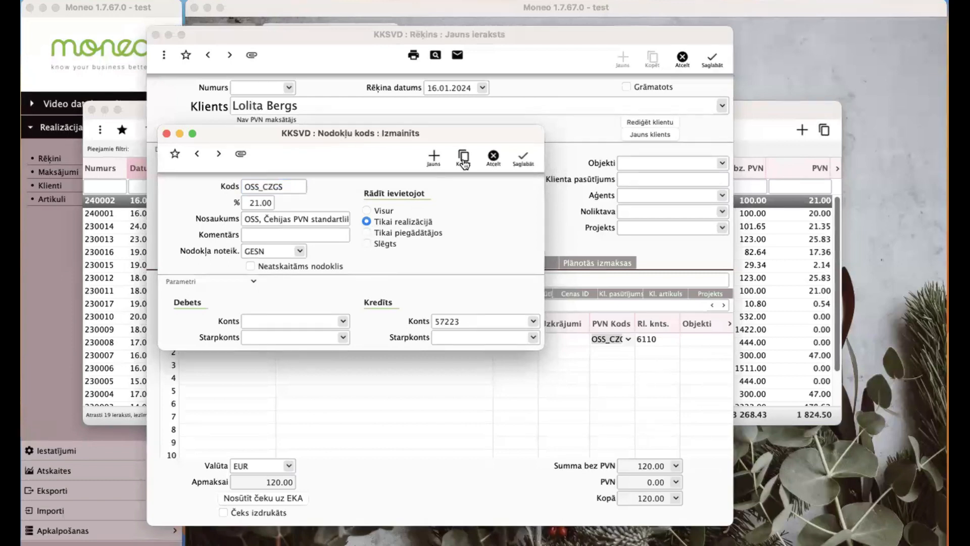
left_click(523, 159)
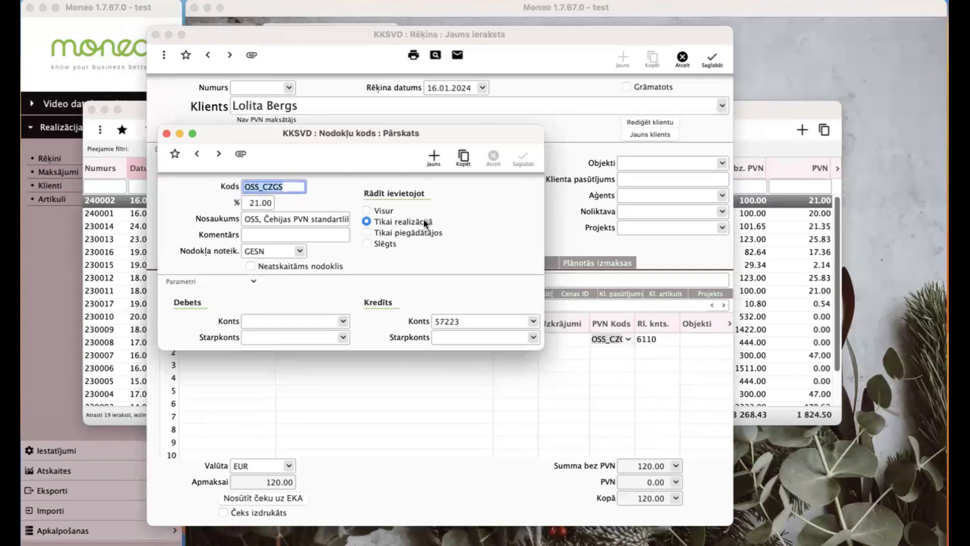
left_click(167, 133)
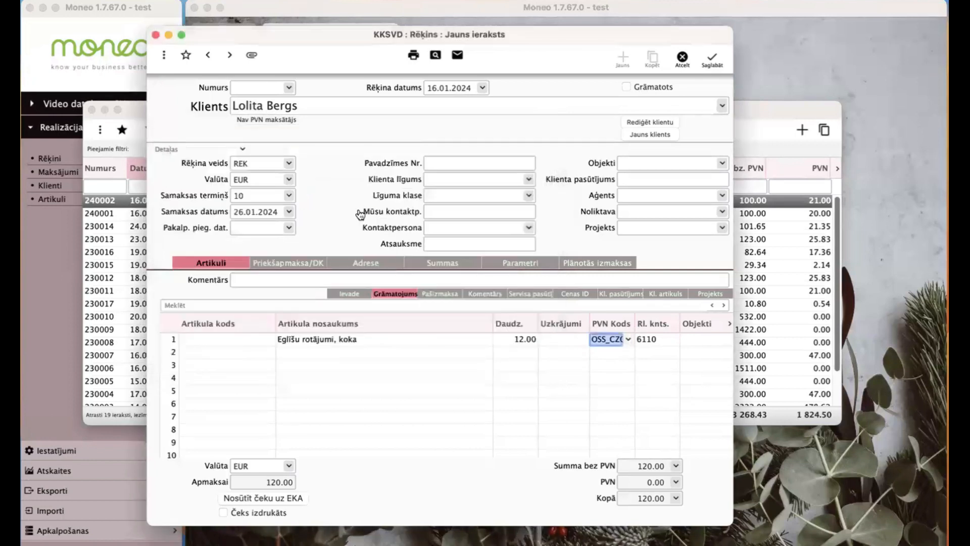
- Reapply OSS_CZGS on line 1 for 25.20 VAT and save invoice 240003 as posted
key("BackSpace")
key("Return")
key("Return")
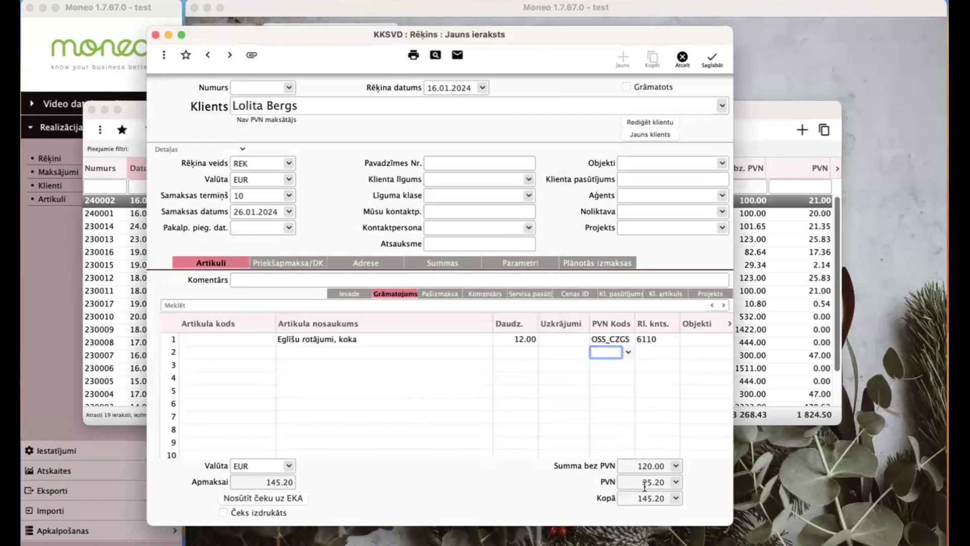
double_click(599, 338)
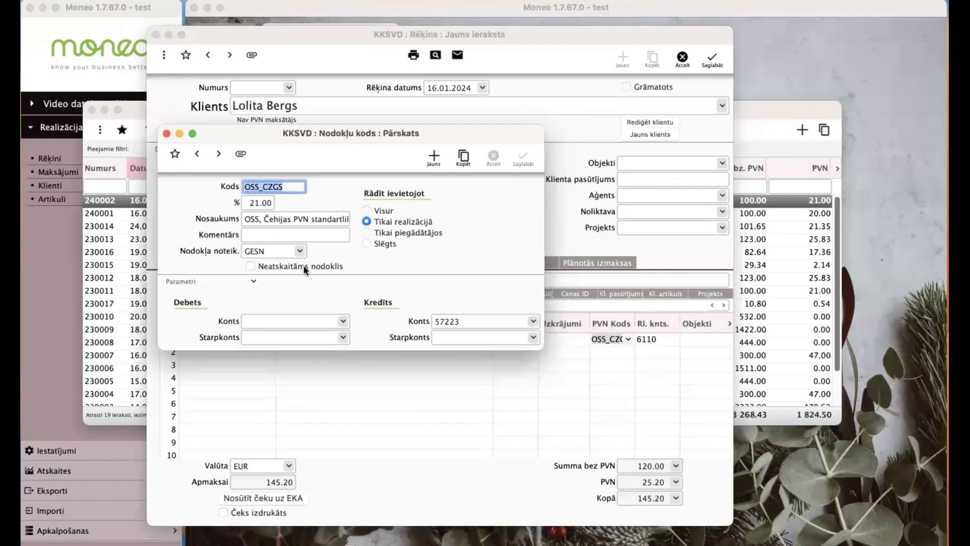
left_click(316, 124)
left_click(712, 61)
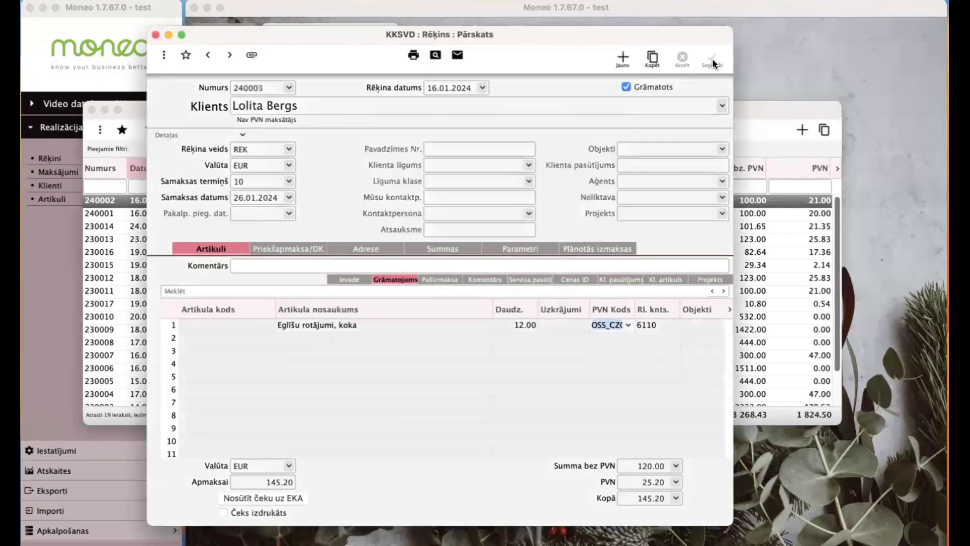